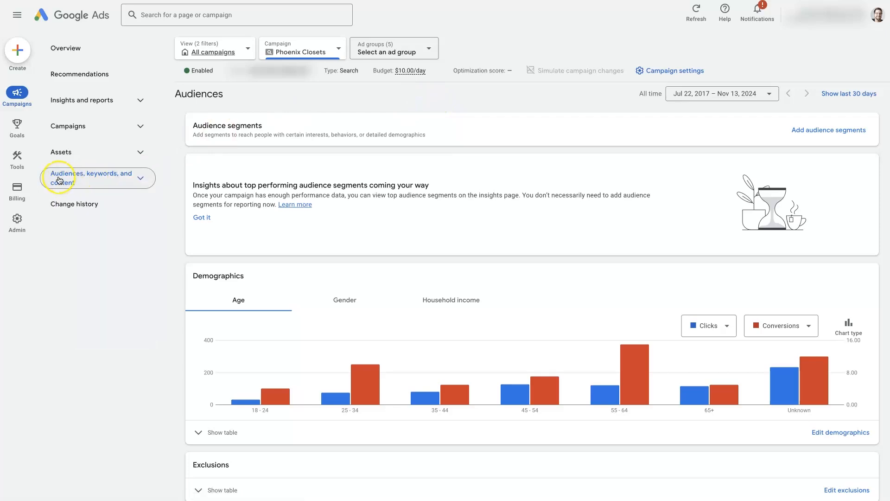
# - Expand the Audiences, keywords, and content section of the campaign navigation
pyautogui.click(111, 181)
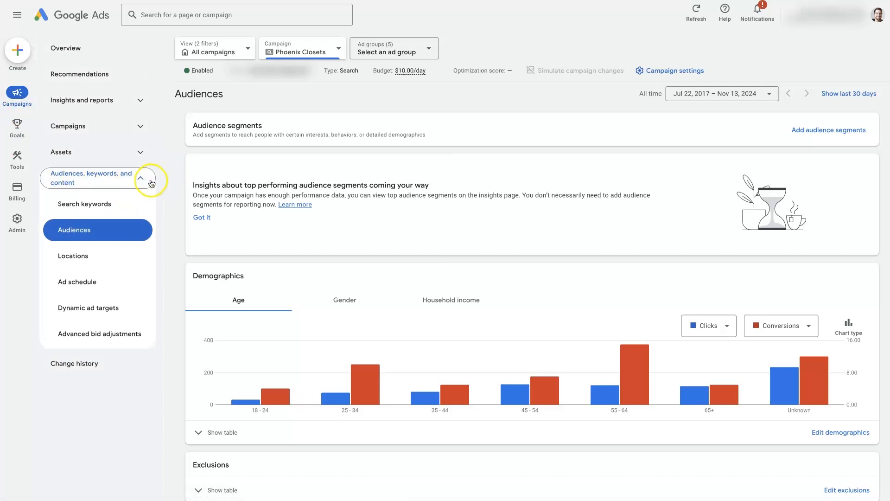
pyautogui.click(80, 182)
pyautogui.click(113, 175)
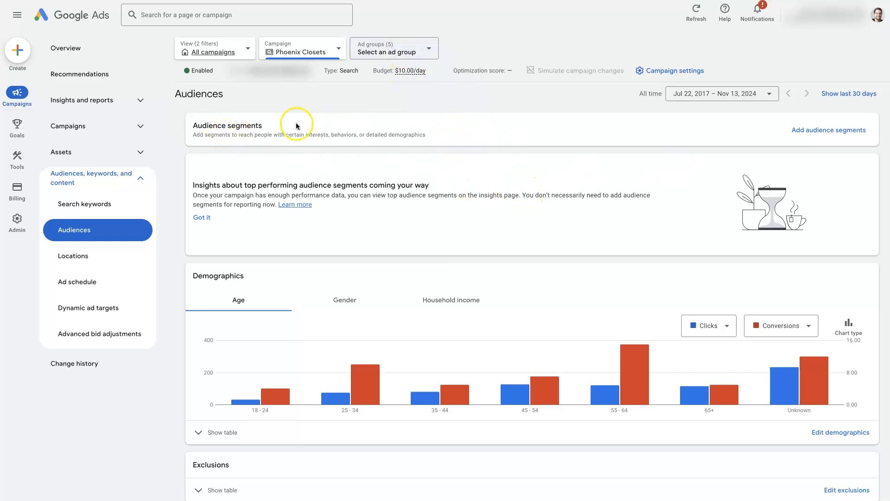
# - Examine the campaign's demographics charts for gender and age
pyautogui.moveTo(192, 126)
pyautogui.mouseDown()
pyautogui.moveTo(265, 130)
pyautogui.moveTo(191, 118)
pyautogui.mouseUp()
pyautogui.click(277, 99)
pyautogui.click(274, 98)
pyautogui.scroll(-1, 301, 278)
pyautogui.scroll(-1, 332, 313)
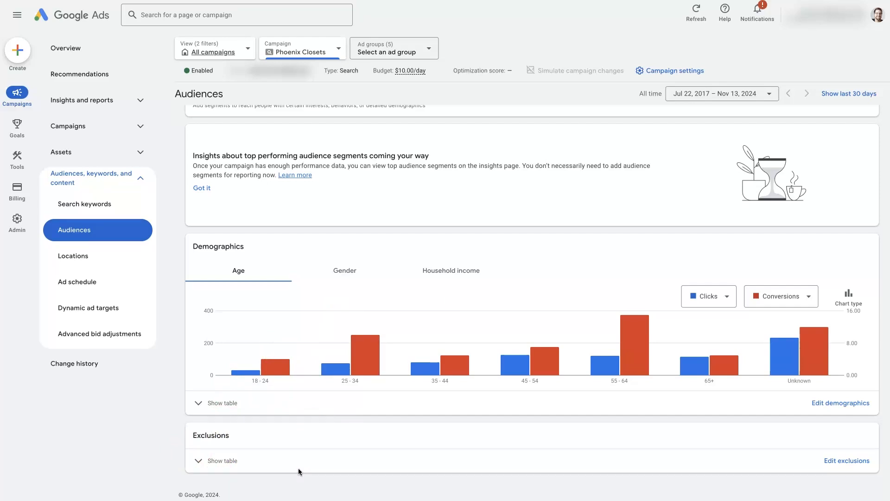
pyautogui.click(342, 272)
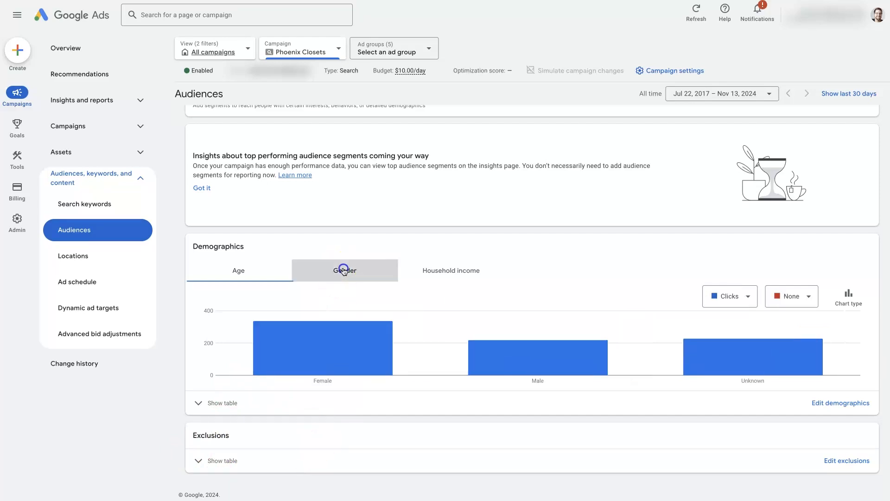
pyautogui.moveTo(300, 348)
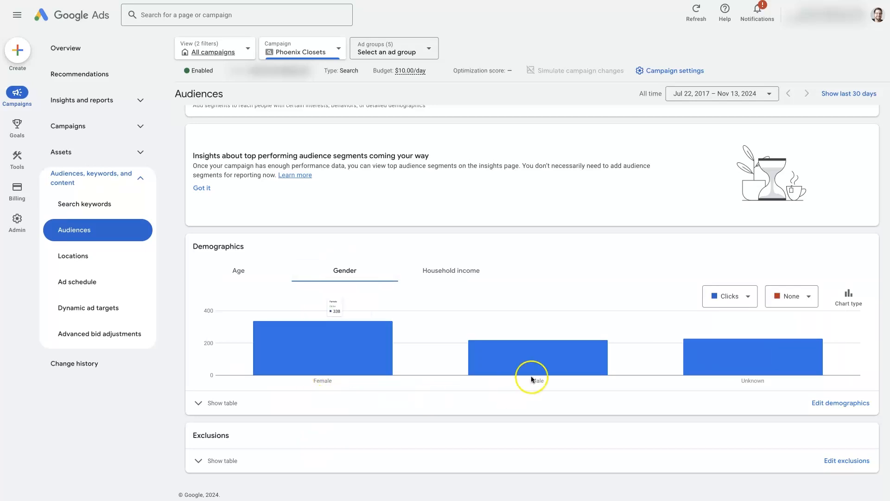
pyautogui.moveTo(528, 362)
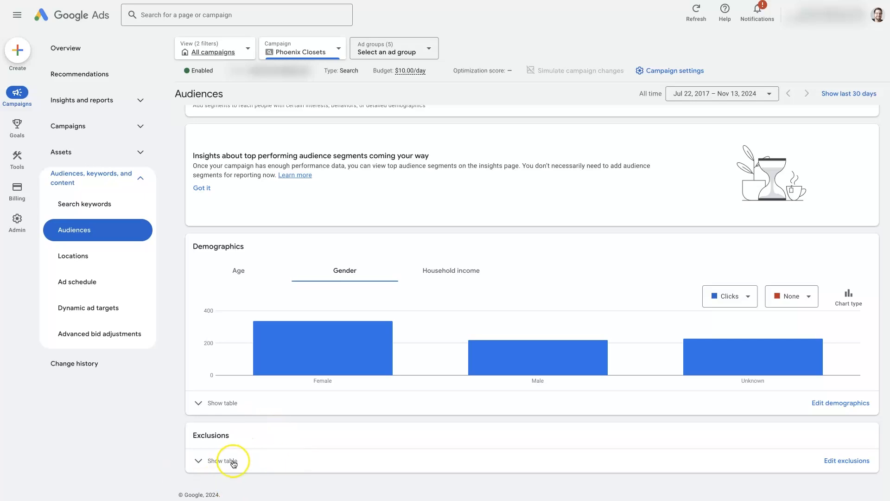
pyautogui.click(238, 270)
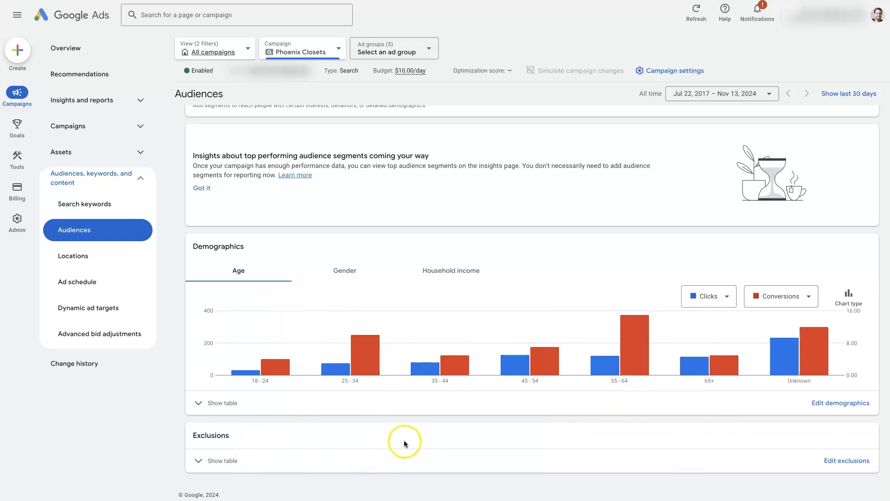
pyautogui.scroll(1, 488, 431)
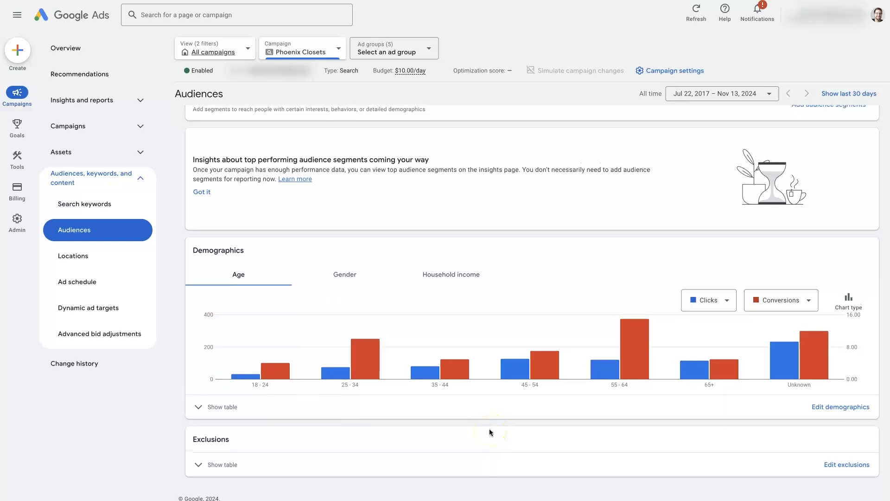
pyautogui.scroll(1, 481, 426)
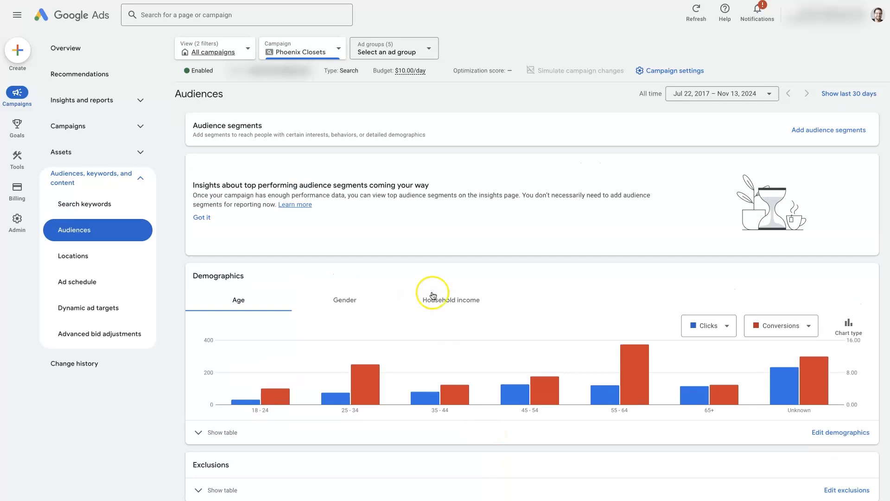
# - Start adding audience segments at the campaign level and search the segments for "closet"
pyautogui.click(478, 100)
pyautogui.click(823, 134)
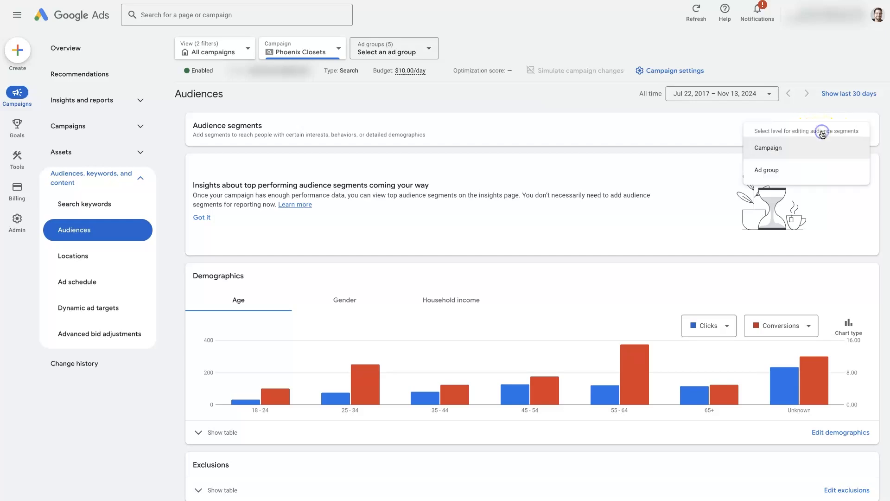
pyautogui.click(781, 151)
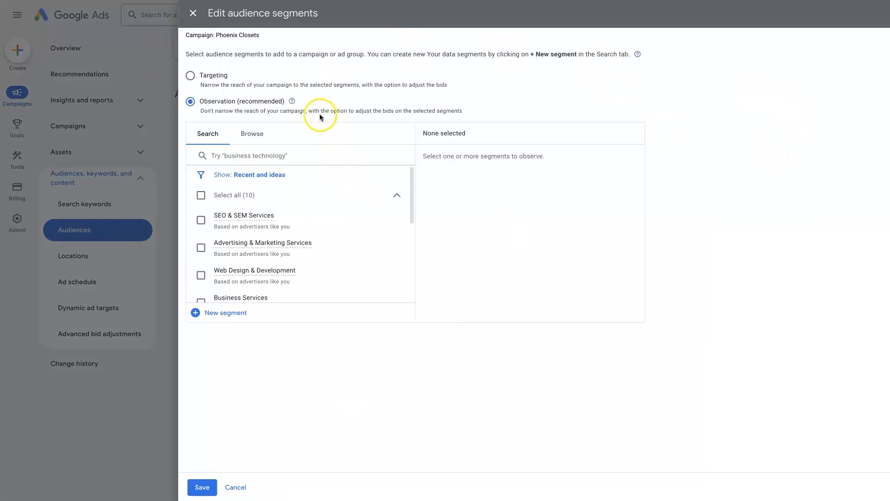
pyautogui.scroll(-5, 284, 197)
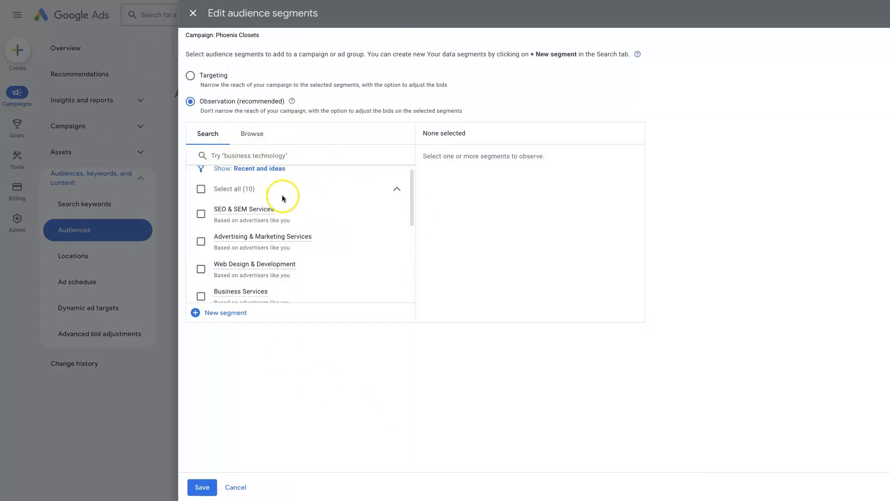
pyautogui.scroll(5, 285, 221)
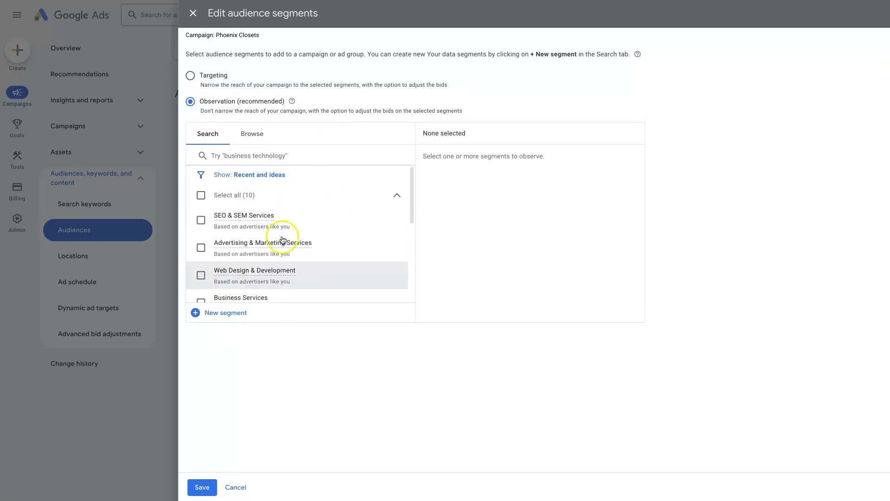
pyautogui.click(265, 155)
pyautogui.write('closet')
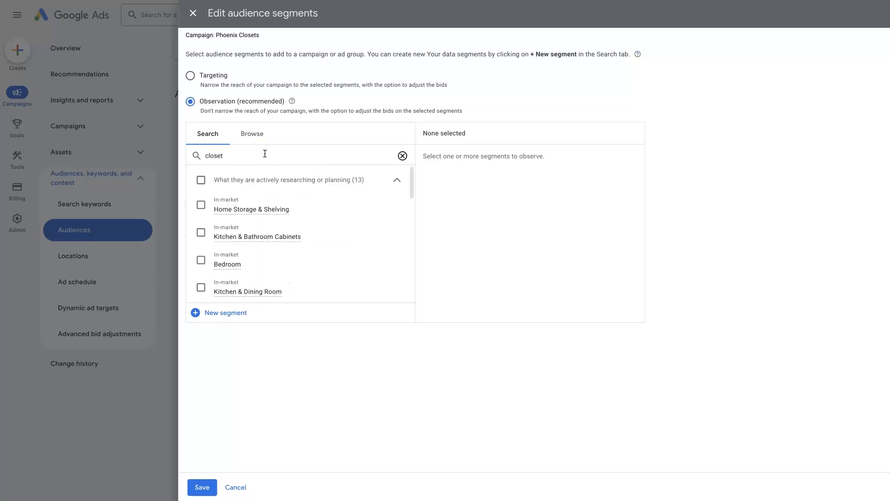
# - Examine the segments listed for "closet" and the description of the Observation option
pyautogui.doubleClick(209, 155)
pyautogui.moveTo(261, 36); pyautogui.dragTo(214, 35)
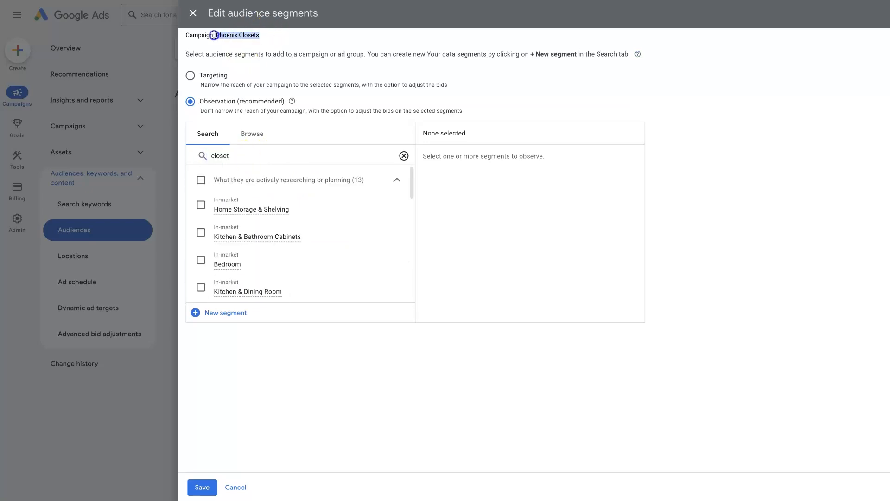
pyautogui.click(286, 37)
pyautogui.click(742, 179)
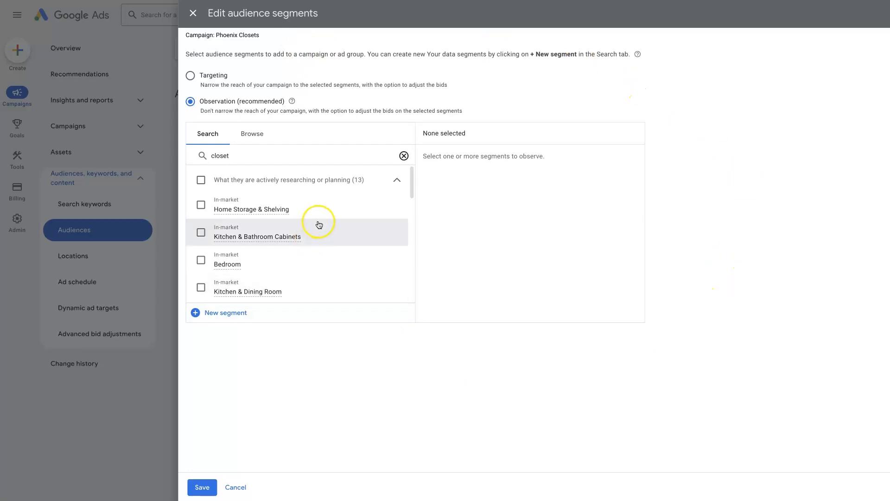
pyautogui.moveTo(354, 180); pyautogui.dragTo(360, 181)
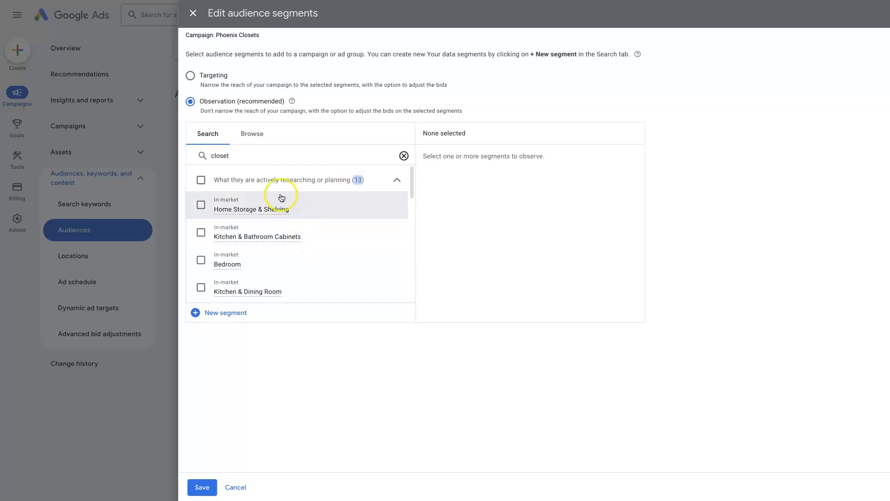
pyautogui.moveTo(225, 211)
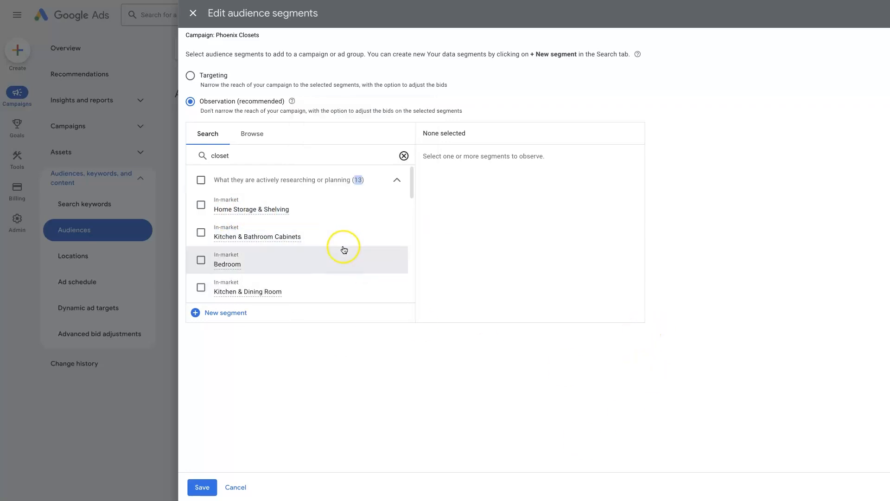
pyautogui.scroll(-2, 348, 270)
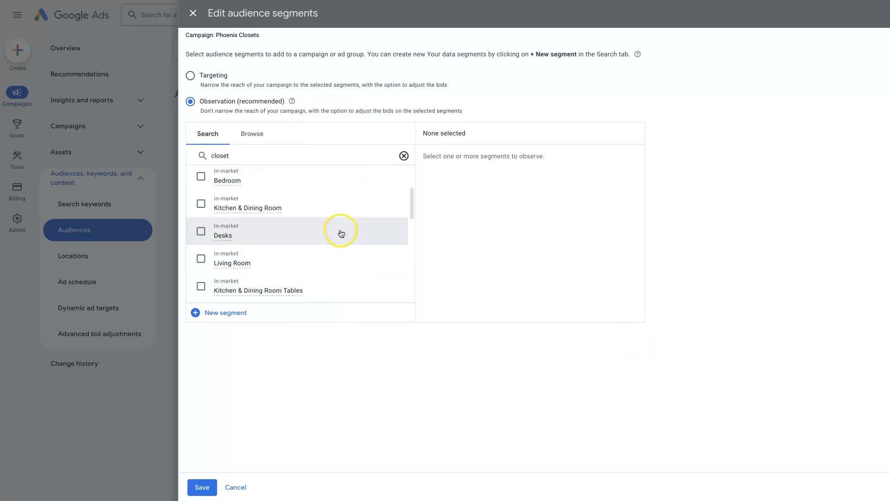
pyautogui.scroll(-1, 325, 241)
pyautogui.scroll(-5, 328, 266)
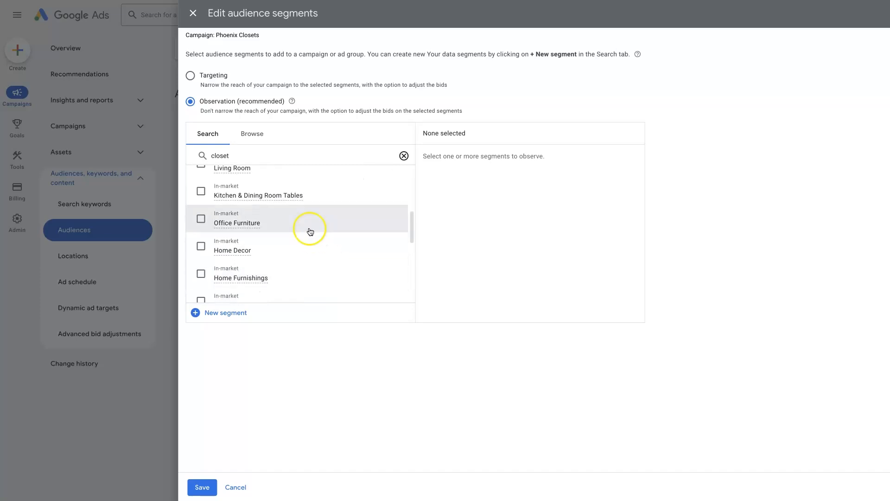
pyautogui.scroll(-4, 312, 269)
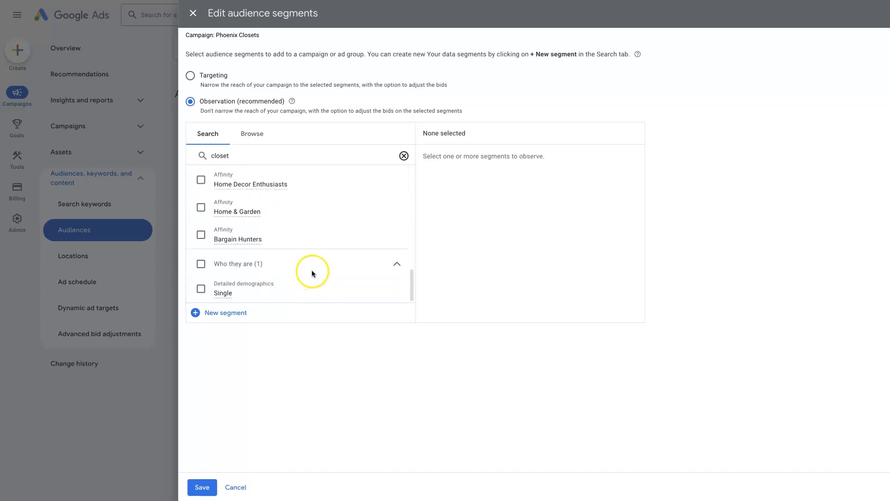
pyautogui.scroll(10, 340, 246)
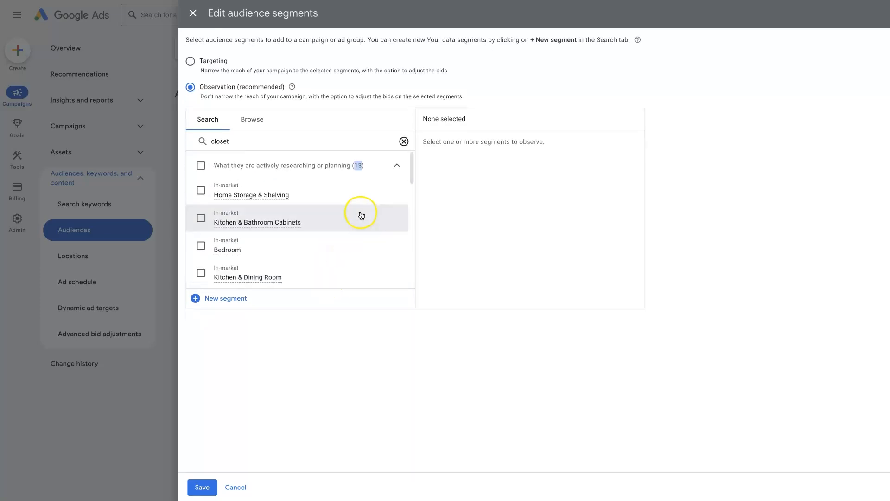
pyautogui.scroll(1, 322, 242)
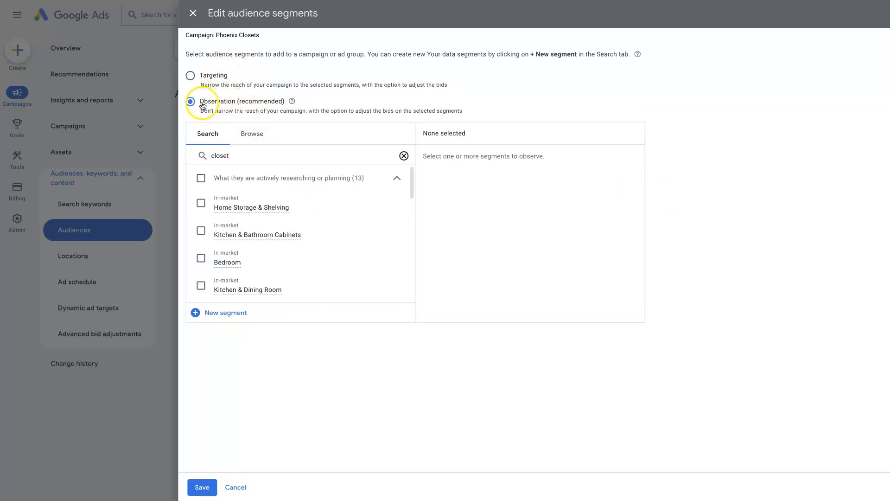
pyautogui.moveTo(199, 103); pyautogui.dragTo(278, 100)
pyautogui.click(223, 114)
pyautogui.moveTo(198, 113); pyautogui.dragTo(503, 111)
pyautogui.click(503, 112)
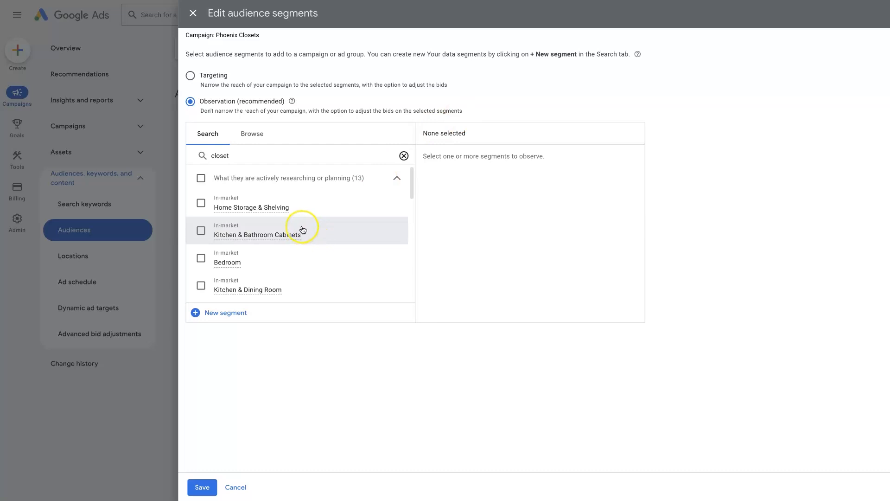
pyautogui.scroll(-3, 243, 241)
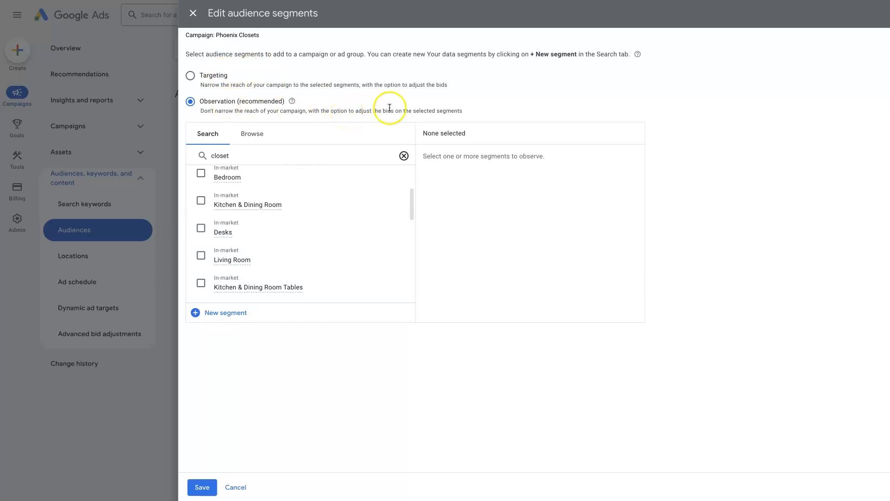
pyautogui.click(190, 75)
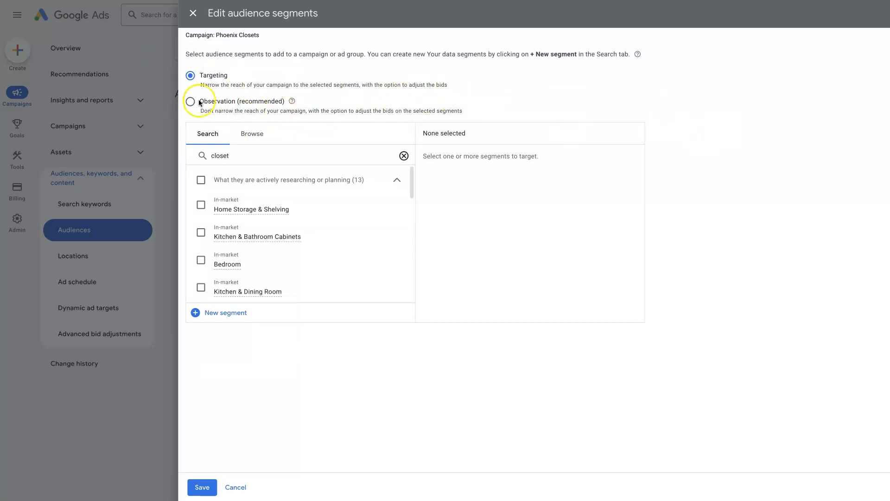
pyautogui.click(185, 104)
pyautogui.click(273, 106)
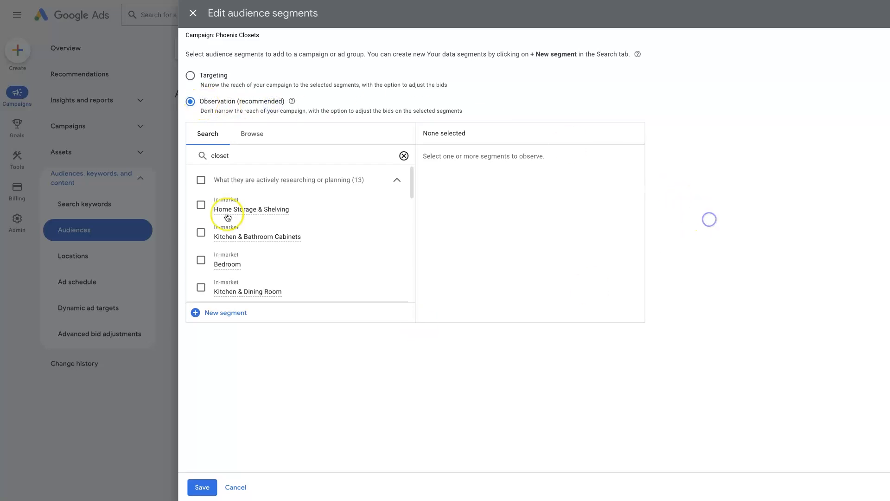
# - Select all in-market segments in the "What they are actively researching or planning" group
pyautogui.click(201, 204)
pyautogui.click(201, 232)
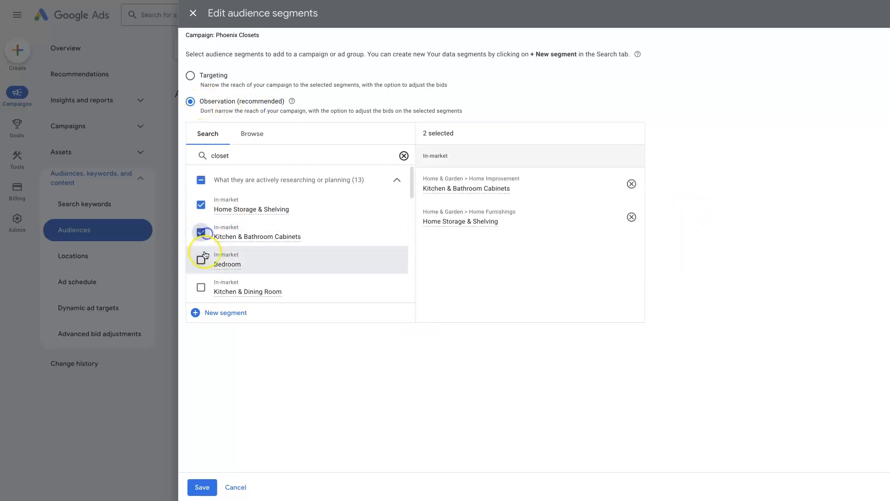
pyautogui.click(200, 259)
pyautogui.click(200, 180)
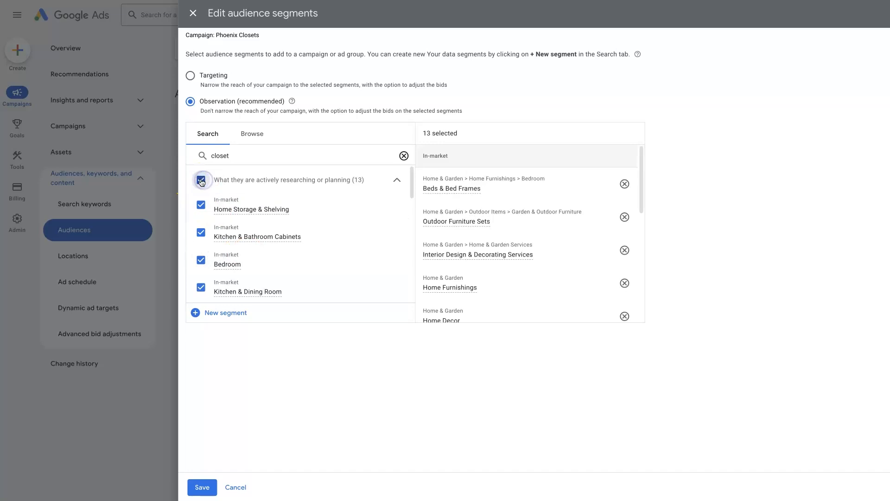
# - Select all segments in the "What their interests and habits are" and "Who they are" groups
pyautogui.scroll(-9, 320, 240)
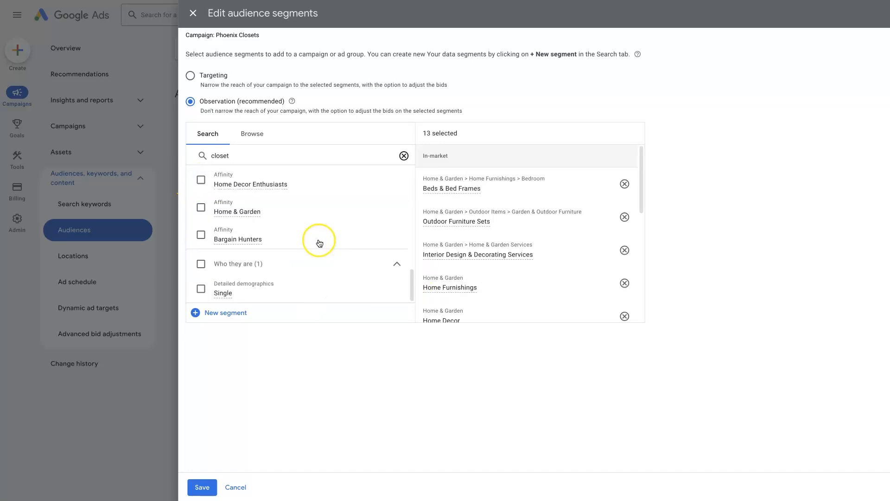
pyautogui.scroll(2, 320, 241)
pyautogui.scroll(-1, 315, 241)
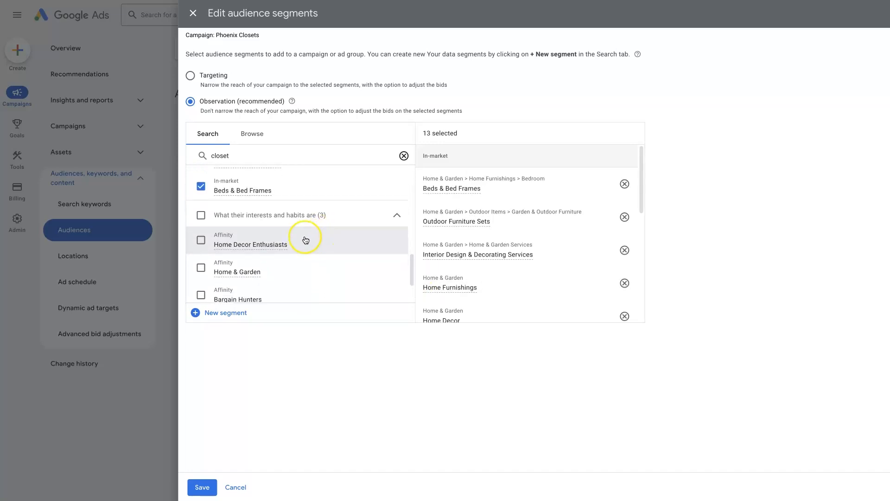
pyautogui.click(200, 214)
pyautogui.scroll(-3, 245, 255)
pyautogui.click(202, 263)
pyautogui.scroll(-1, 302, 281)
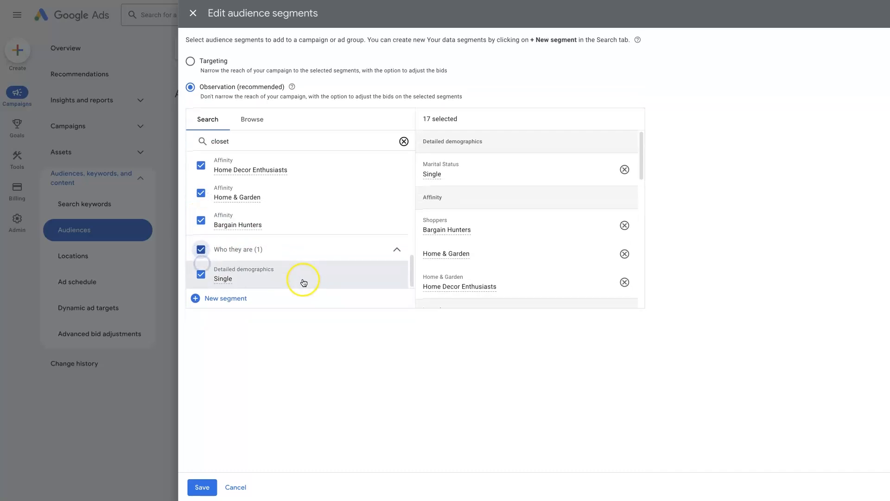
# - Review the selected segments and save them to the Phoenix Closets campaign with the Observation setting
pyautogui.scroll(3, 316, 255)
pyautogui.scroll(5, 322, 242)
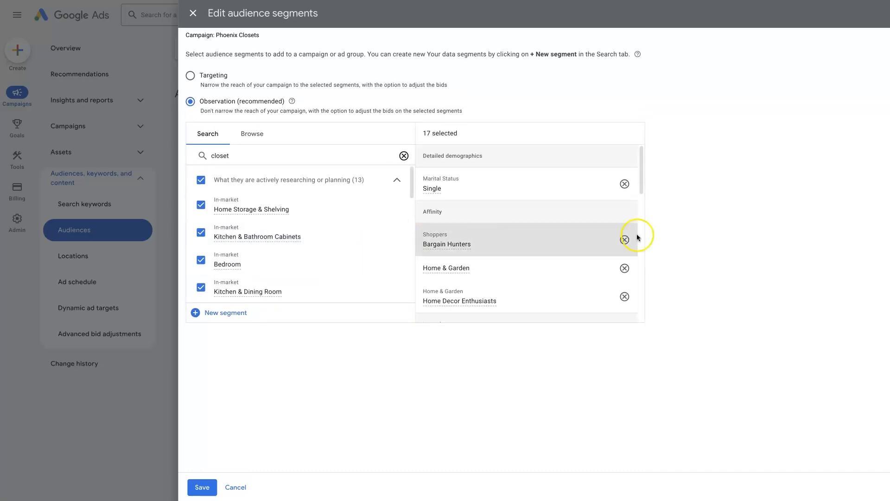
pyautogui.scroll(-5, 542, 235)
pyautogui.scroll(10, 553, 266)
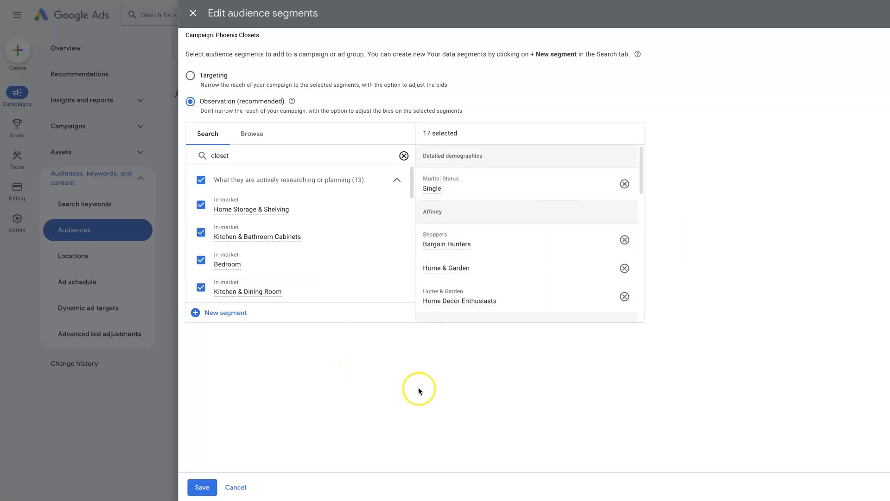
pyautogui.click(204, 487)
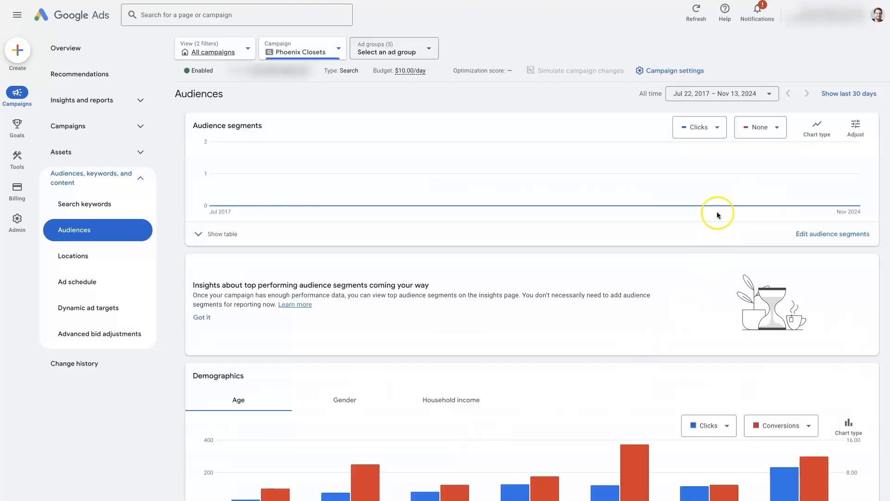
# - Show the audience segments table for the Phoenix Closets campaign and review the added segments with their targeting settings
pyautogui.click(232, 235)
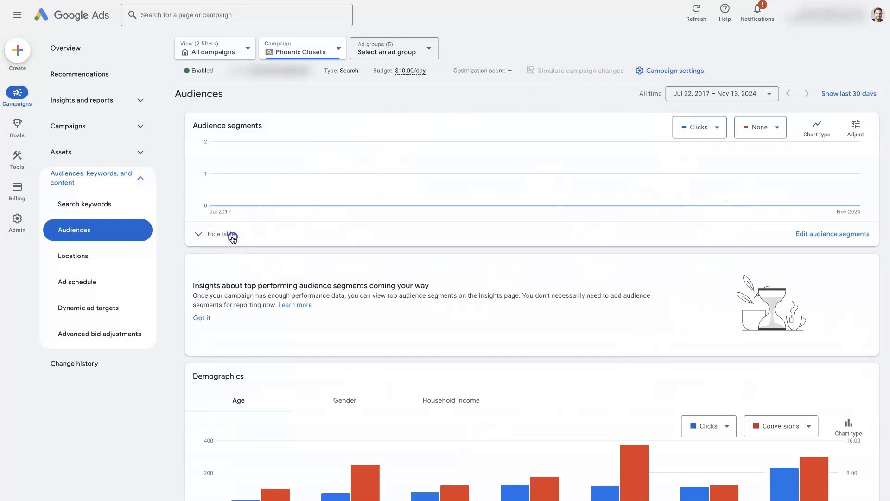
pyautogui.moveTo(551, 279)
pyautogui.scroll(-1, 551, 279)
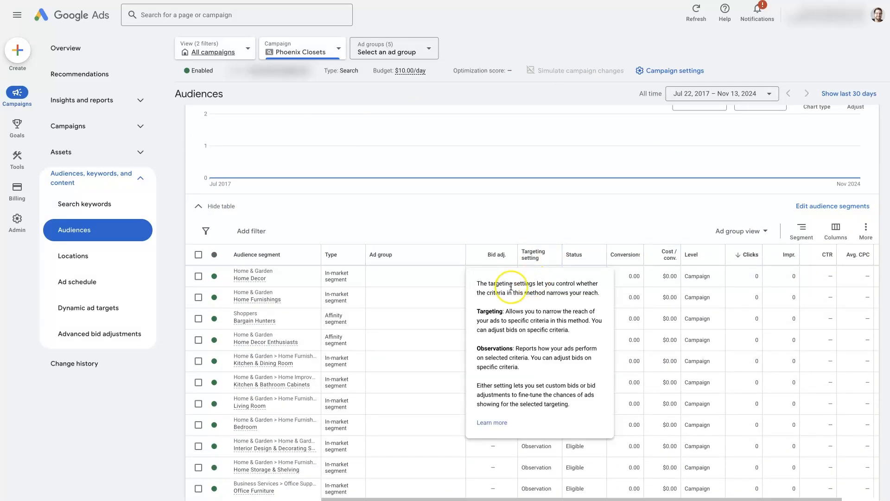
pyautogui.scroll(-5, 430, 288)
pyautogui.scroll(3, 447, 302)
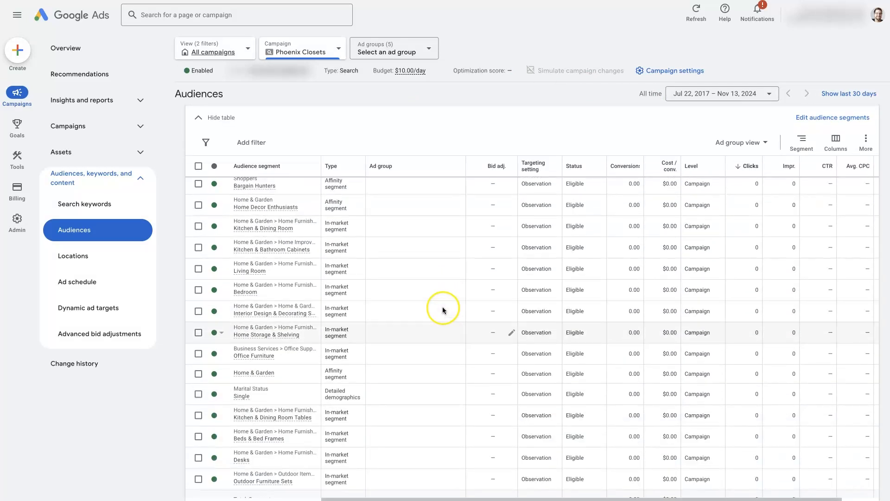
pyautogui.scroll(4, 443, 306)
pyautogui.scroll(-3, 441, 309)
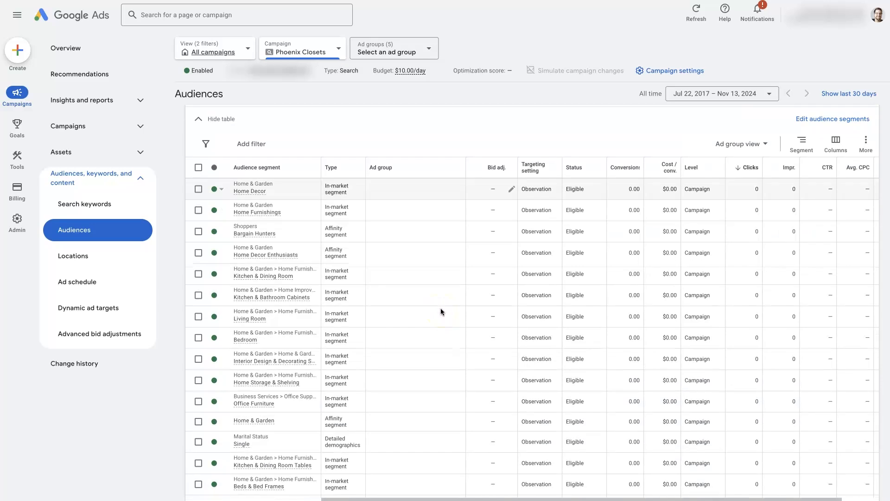
pyautogui.scroll(3, 430, 211)
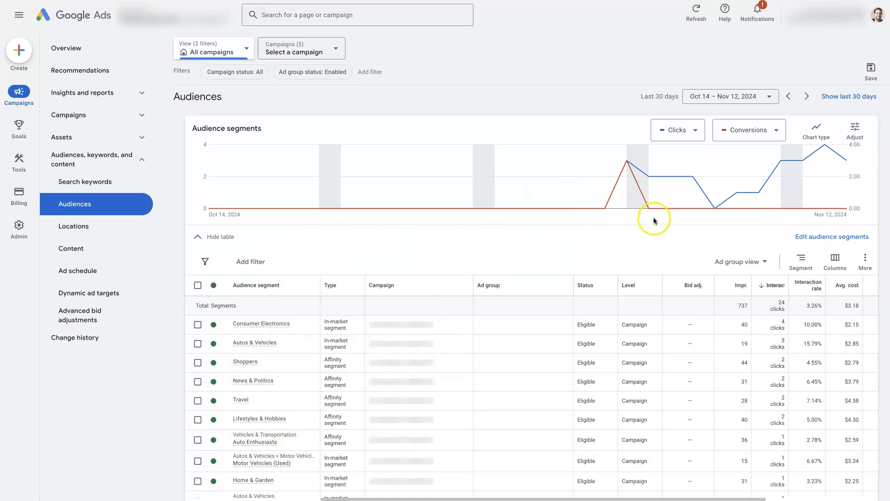
# - Examine the clicks and conversions chart and the audience segments table covering all campaigns for the last 30 days
pyautogui.scroll(-1, 515, 252)
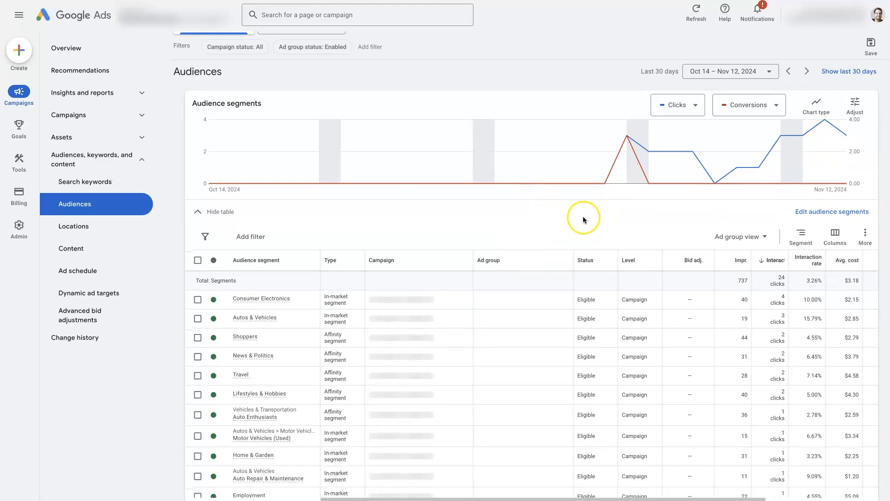
pyautogui.scroll(-1, 624, 233)
pyautogui.scroll(1, 624, 234)
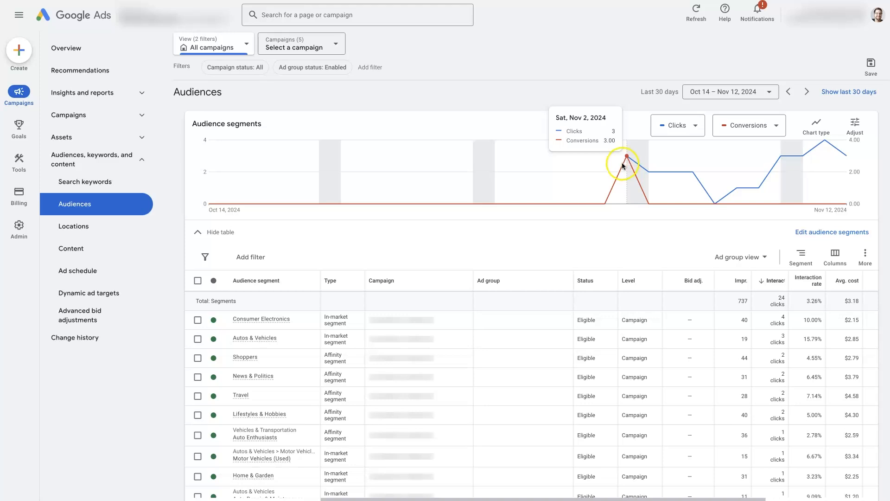
pyautogui.scroll(-2, 348, 473)
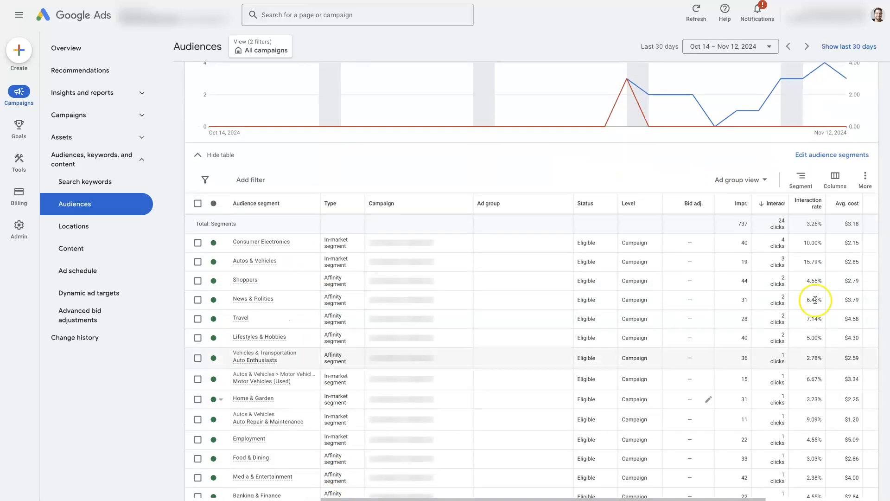
# - Check the table's column setup, then view the conversion rate, conversions and cost per conversion columns for the audience segments
pyautogui.click(835, 178)
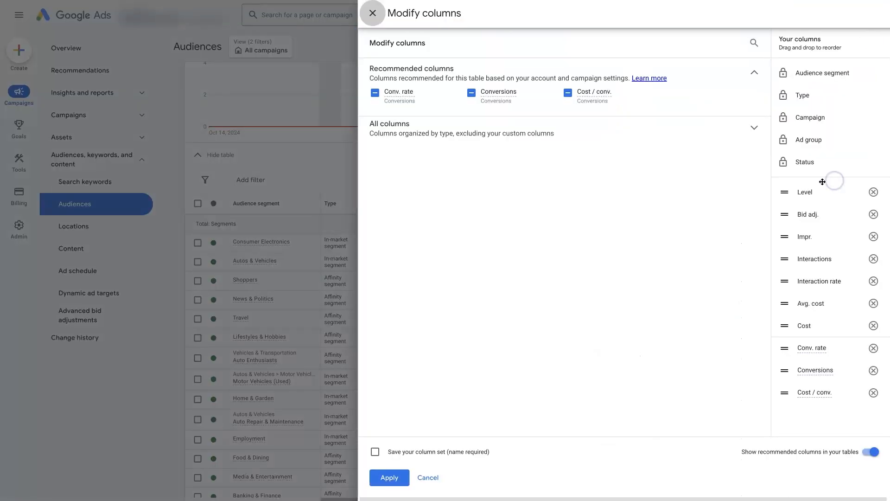
pyautogui.moveTo(790, 362); pyautogui.dragTo(802, 346)
pyautogui.click(373, 13)
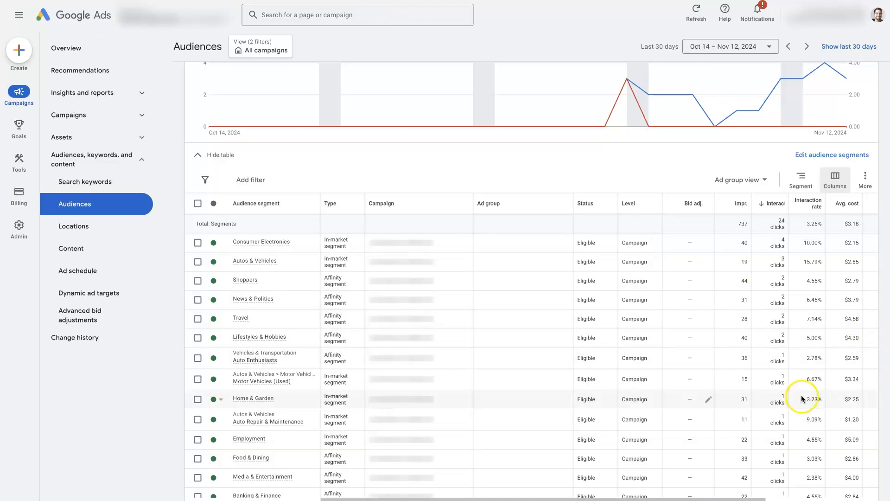
pyautogui.scroll(-10, 802, 398)
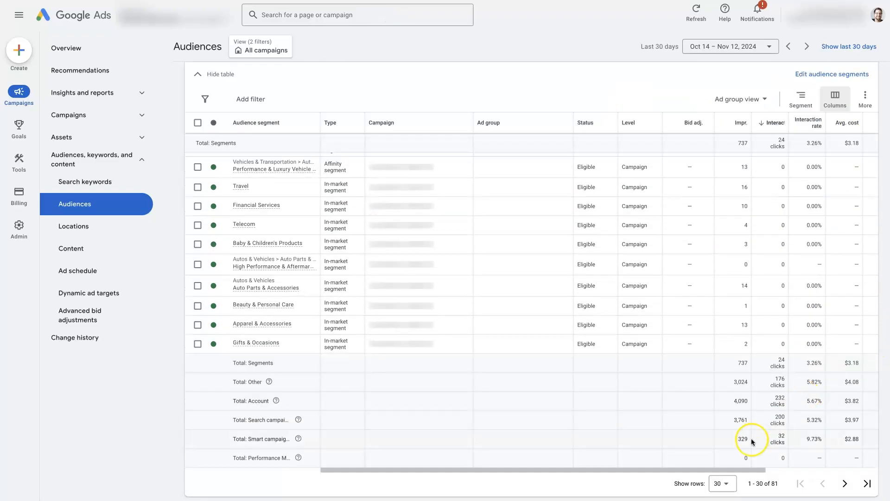
pyautogui.moveTo(740, 470); pyautogui.dragTo(853, 469)
pyautogui.scroll(1, 826, 348)
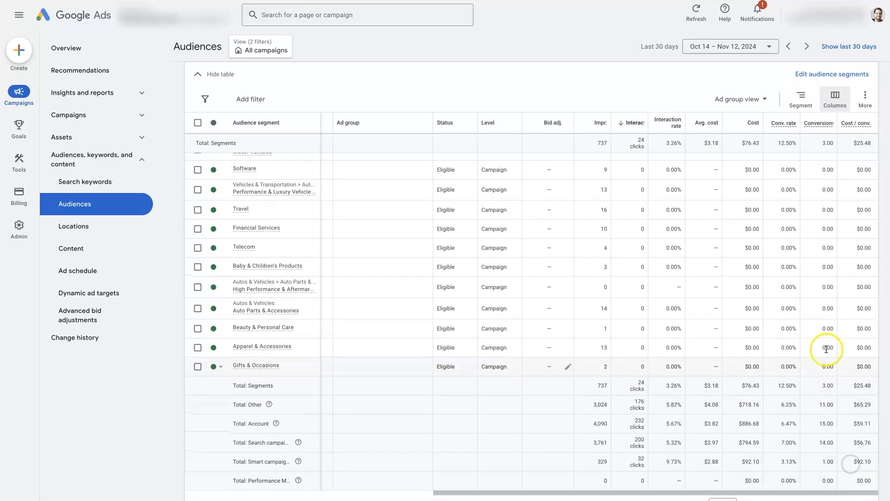
pyautogui.scroll(1, 845, 376)
pyautogui.scroll(8, 845, 377)
pyautogui.scroll(3, 846, 377)
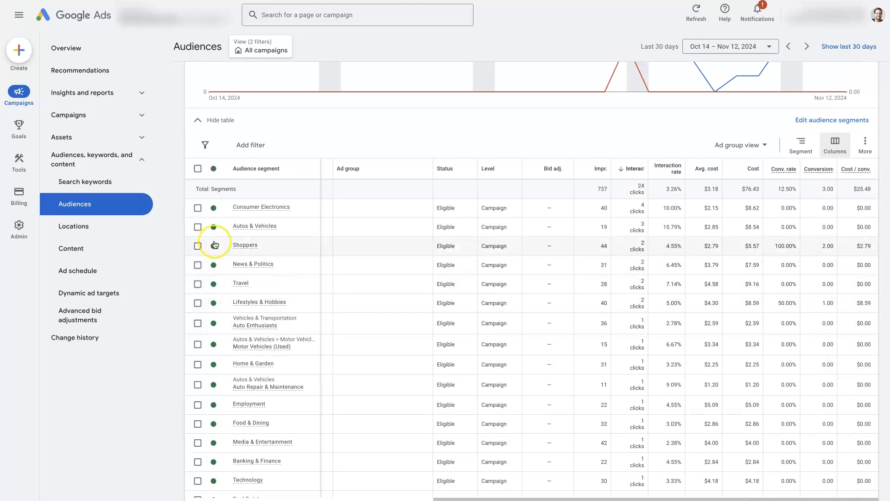
# - Select the Shoppers and Lifestyles & Hobbies audience segments
pyautogui.click(198, 245)
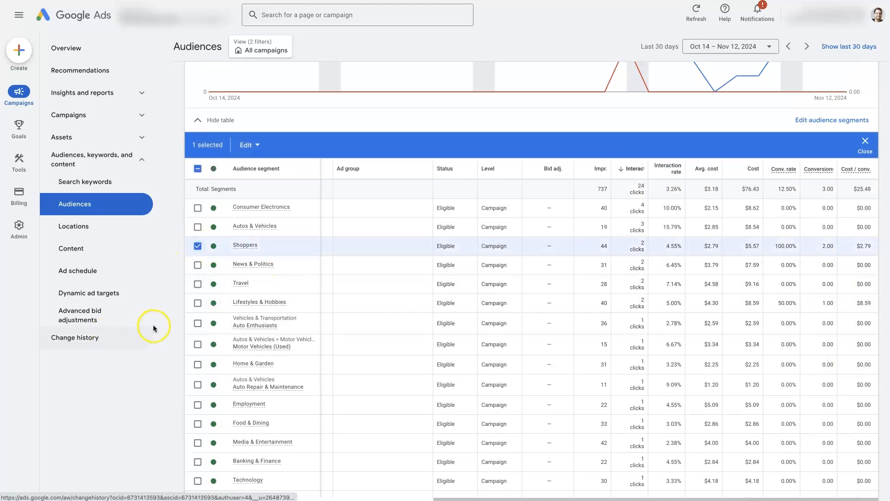
pyautogui.click(197, 304)
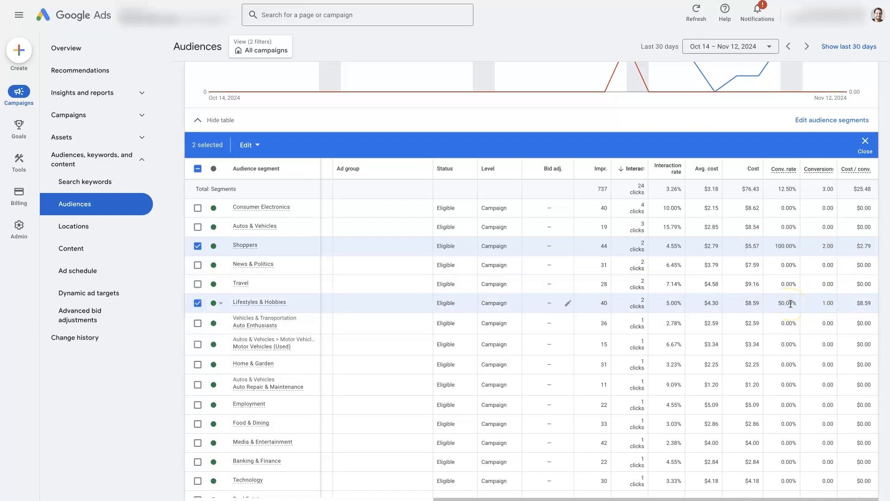
# - Compare the cost and conversion figures of the two selected segments with those of the other audience segments
pyautogui.scroll(1, 788, 304)
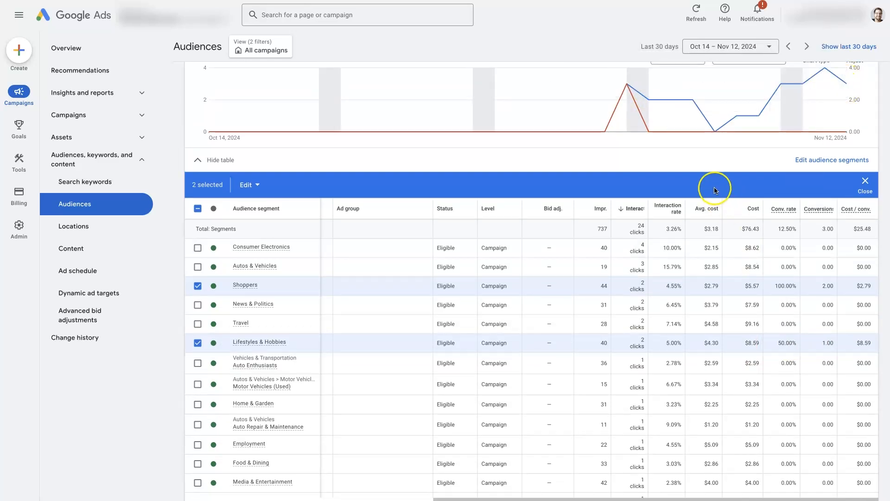
pyautogui.click(715, 160)
pyautogui.click(716, 161)
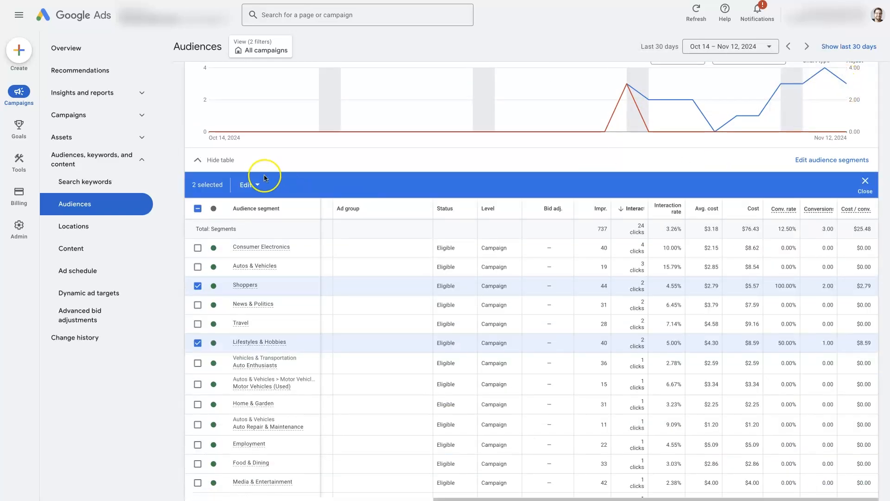
pyautogui.click(219, 160)
pyautogui.click(219, 161)
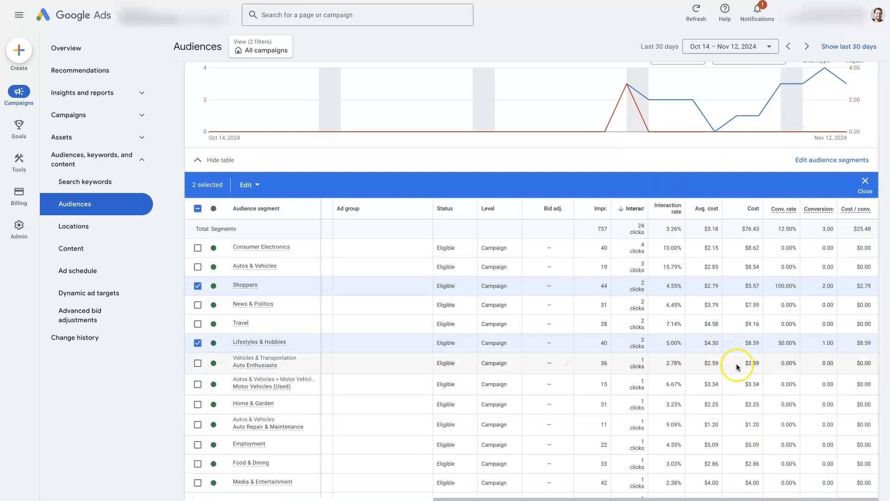
pyautogui.scroll(1, 761, 360)
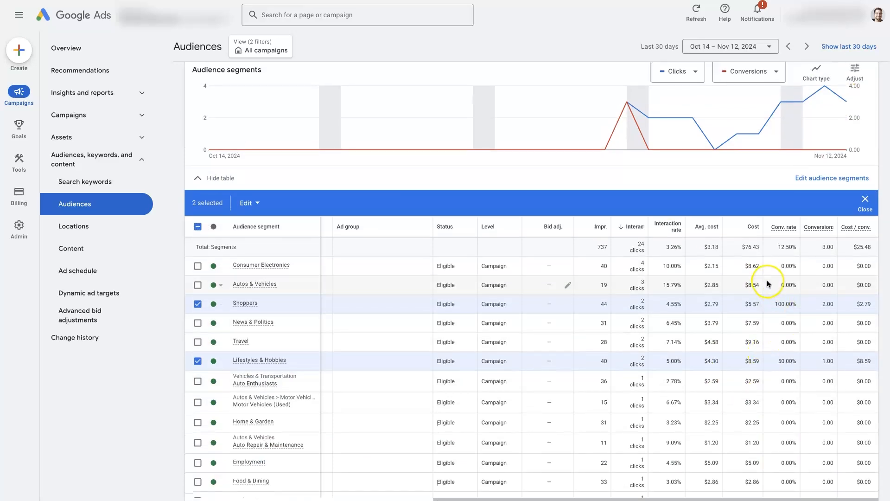
pyautogui.scroll(-1, 810, 369)
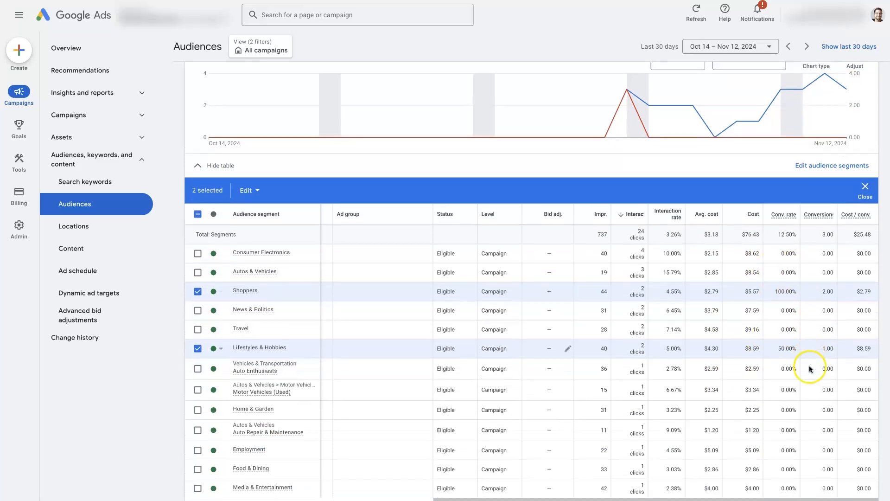
pyautogui.scroll(-1, 807, 368)
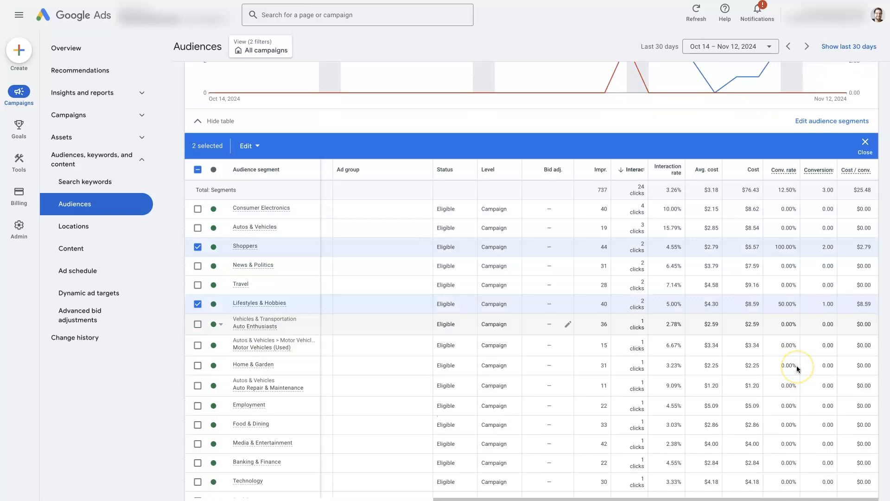
pyautogui.scroll(-2, 798, 368)
pyautogui.scroll(3, 797, 368)
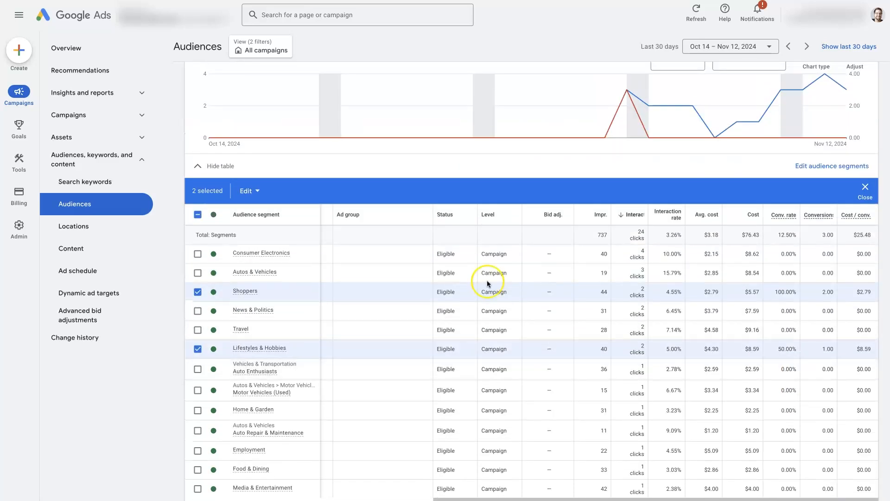
# - Try a 20% bid increase on the Shoppers and Lifestyles & Hobbies segments, cancelling each adjustment
pyautogui.click(567, 291)
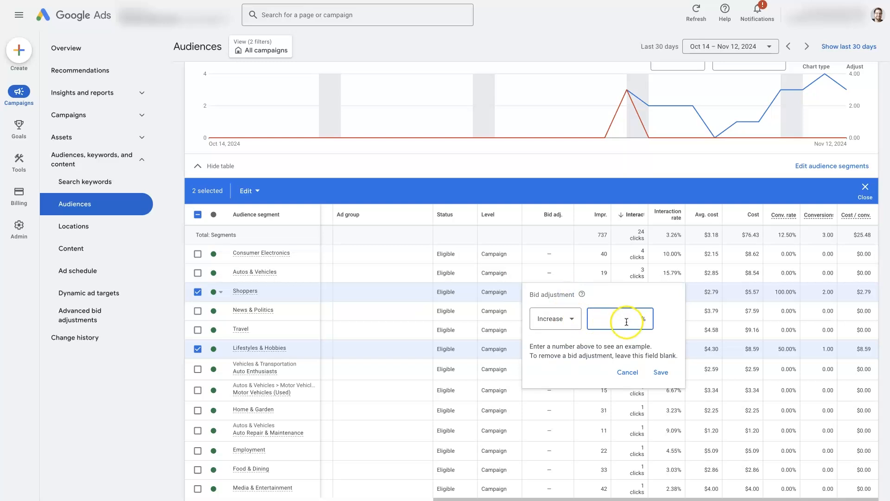
pyautogui.write('20')
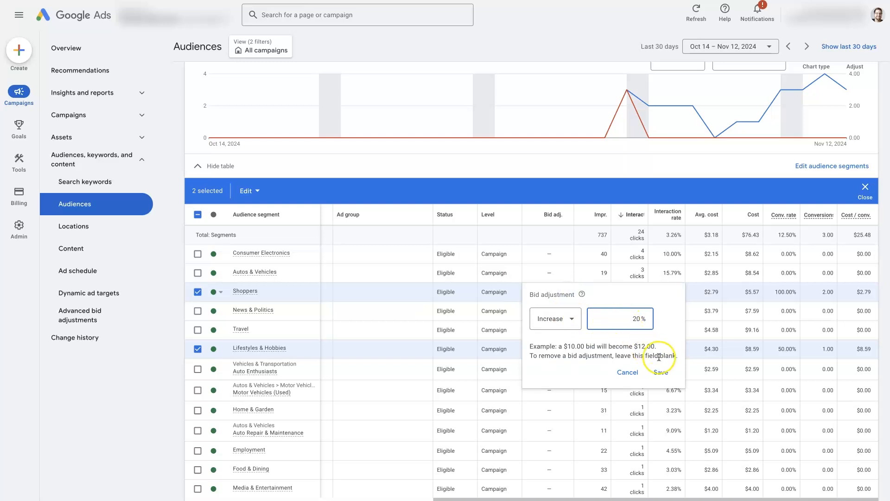
pyautogui.click(628, 372)
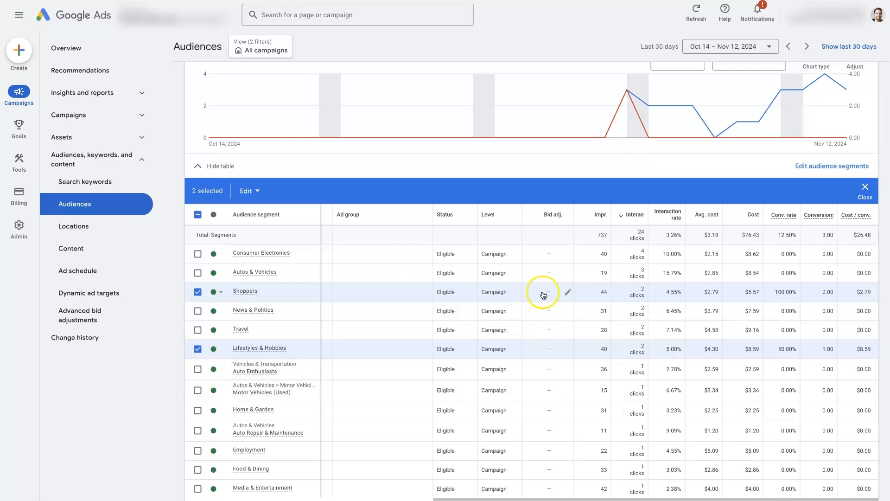
pyautogui.click(568, 352)
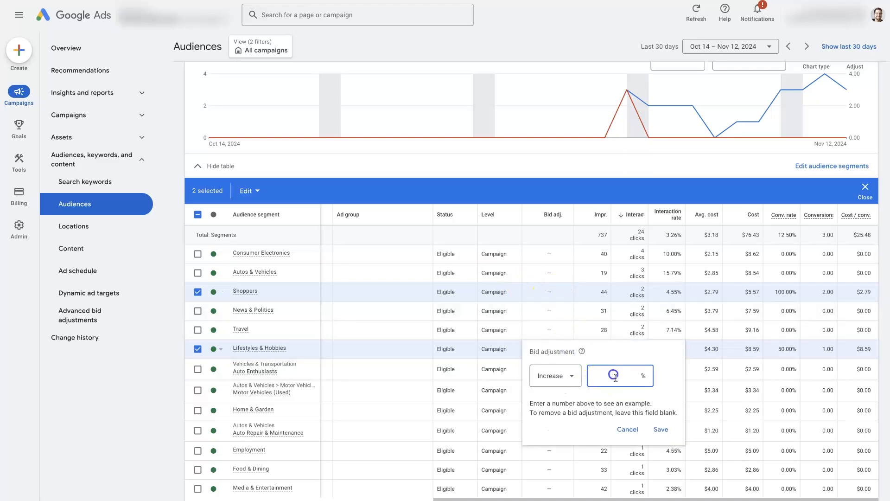
pyautogui.write('30')
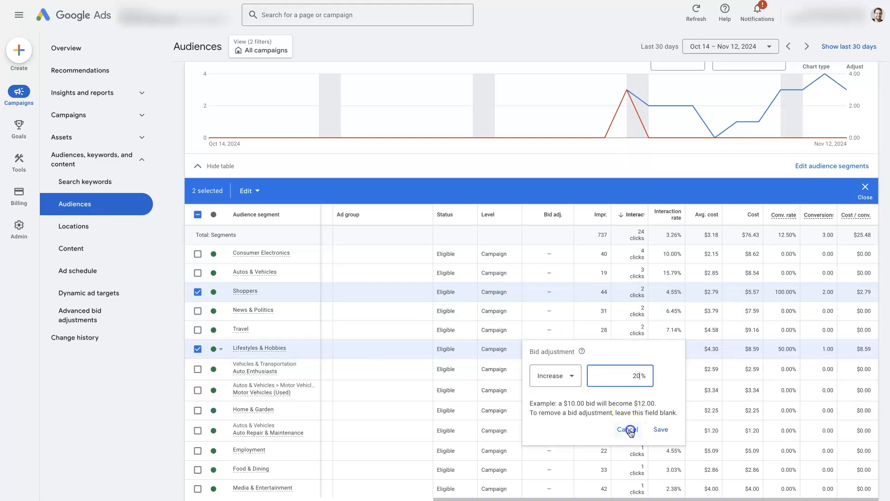
pyautogui.click(628, 429)
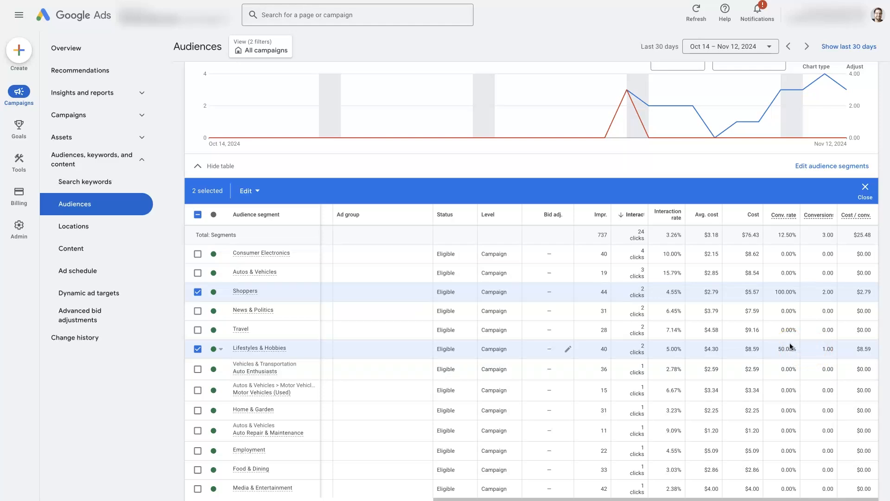
# - Review the remaining audience segments and the totals rows at the end of the table
pyautogui.scroll(-5, 791, 347)
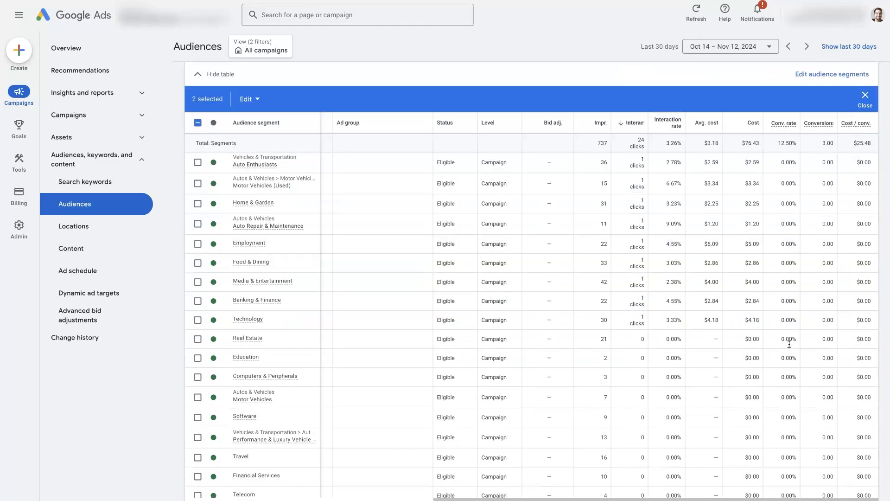
pyautogui.scroll(-6, 789, 345)
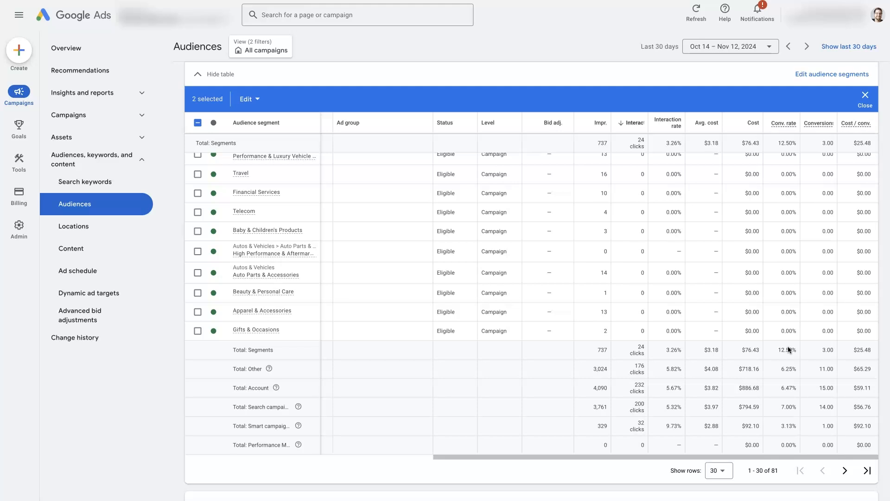
pyautogui.scroll(10, 789, 348)
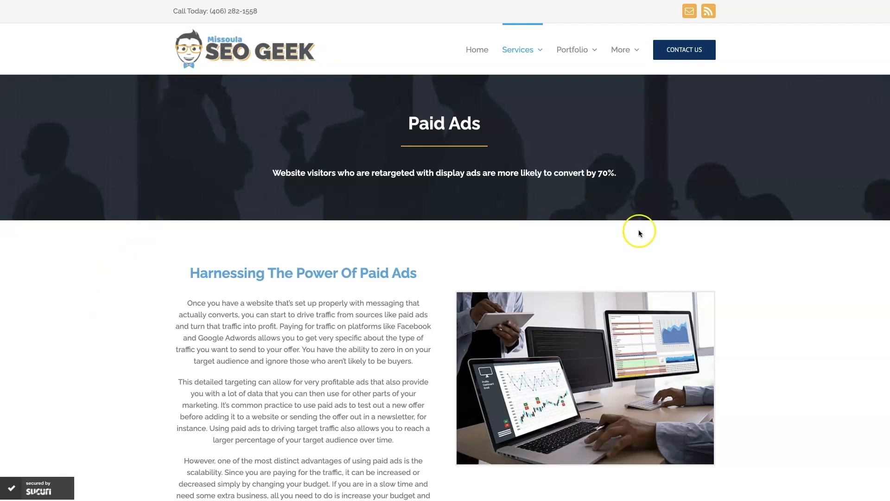
# - Browse the Missoula SEO Geek website's Paid Ads page through to the section on increasing sales with Google Ads
pyautogui.click(806, 312)
pyautogui.scroll(-15, 788, 346)
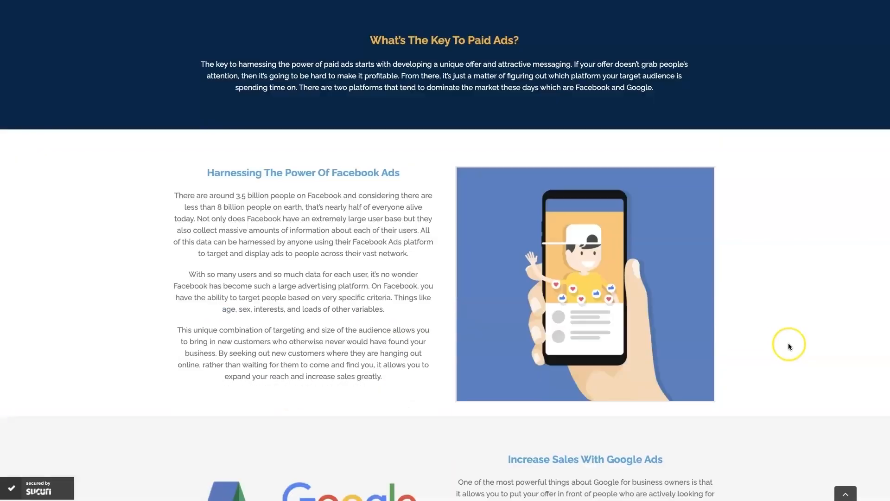
pyautogui.scroll(-4, 789, 346)
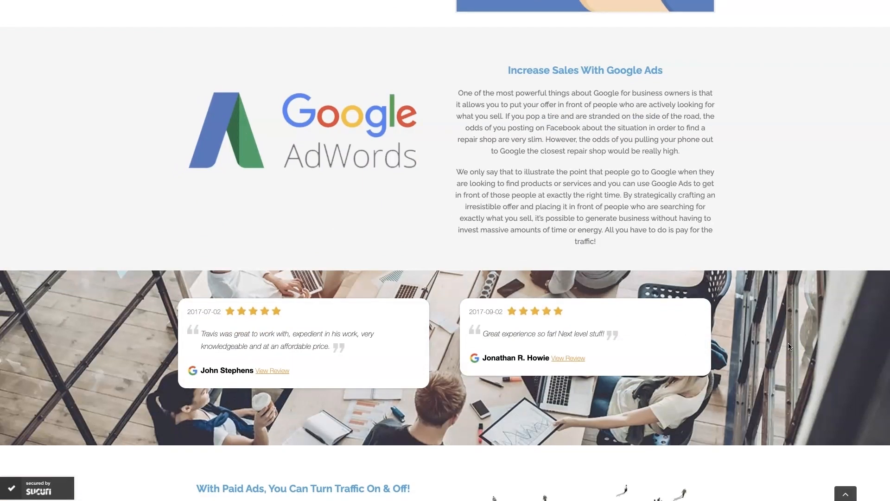
pyautogui.scroll(1, 790, 346)
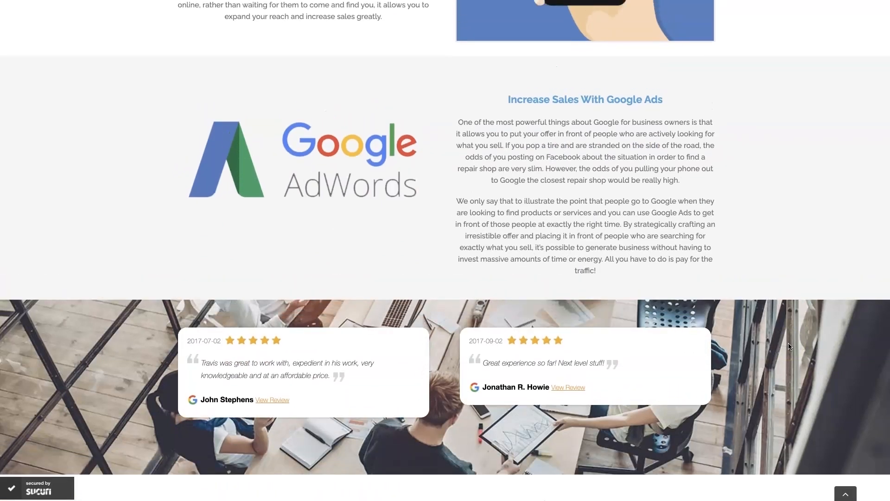